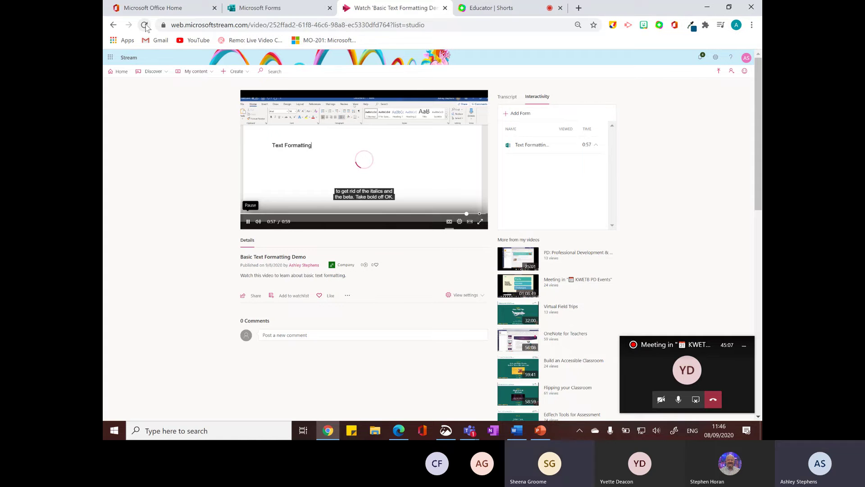
# - Reload the Basic Text Formatting Demo video page and play the video from about 0:55
pyautogui.click(145, 26)
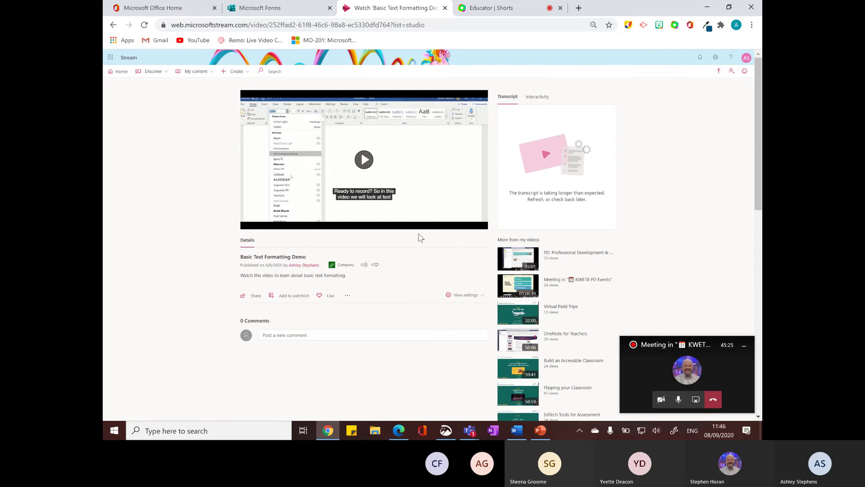
pyautogui.click(455, 219)
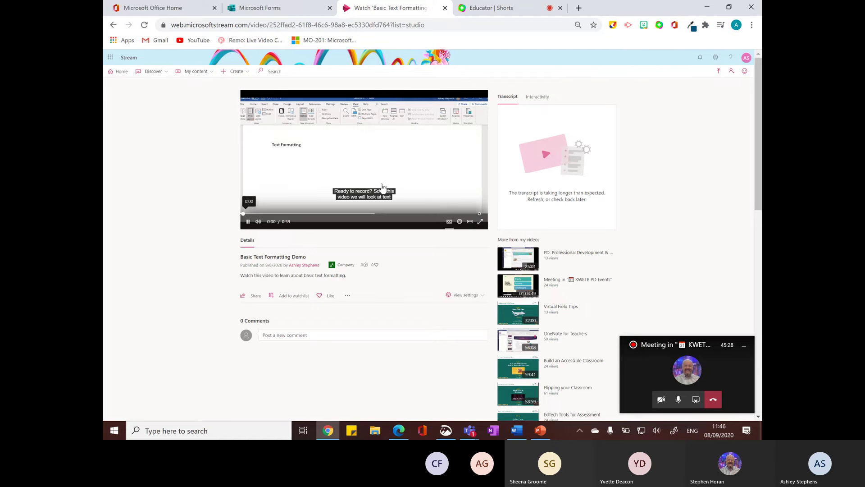
pyautogui.click(470, 213)
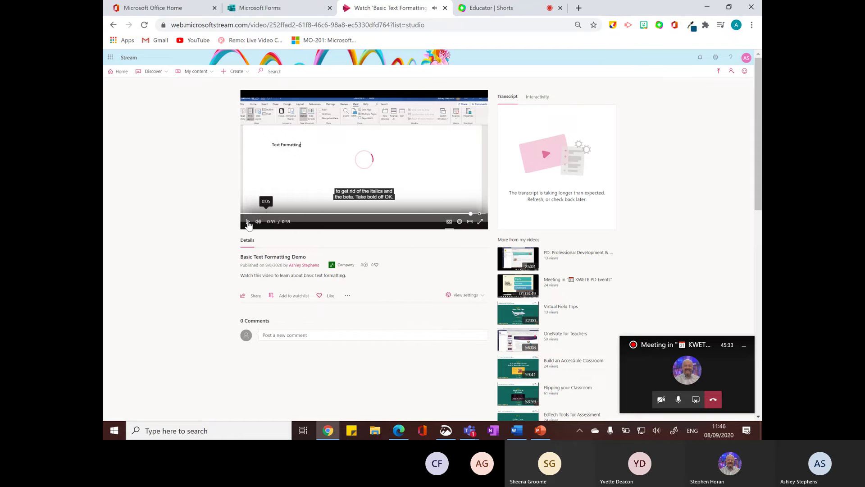
pyautogui.click(248, 222)
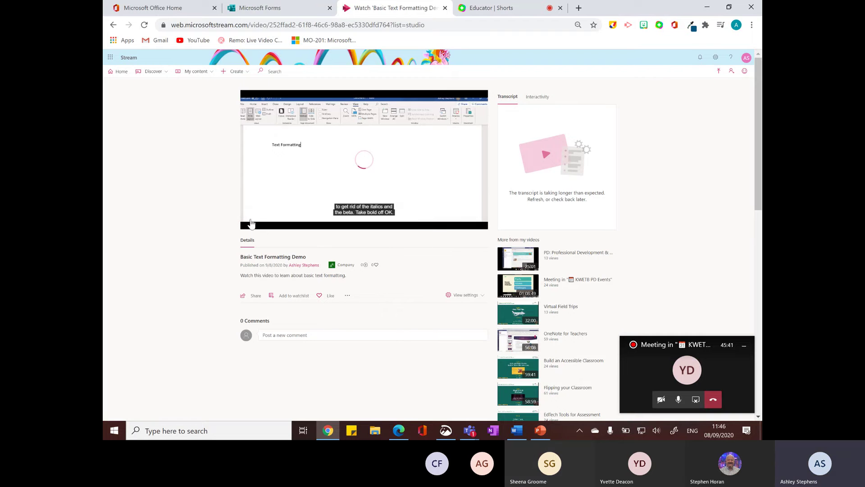
# - Copy the direct link to the Basic Text Formatting Demo video from its sharing options
pyautogui.click(255, 296)
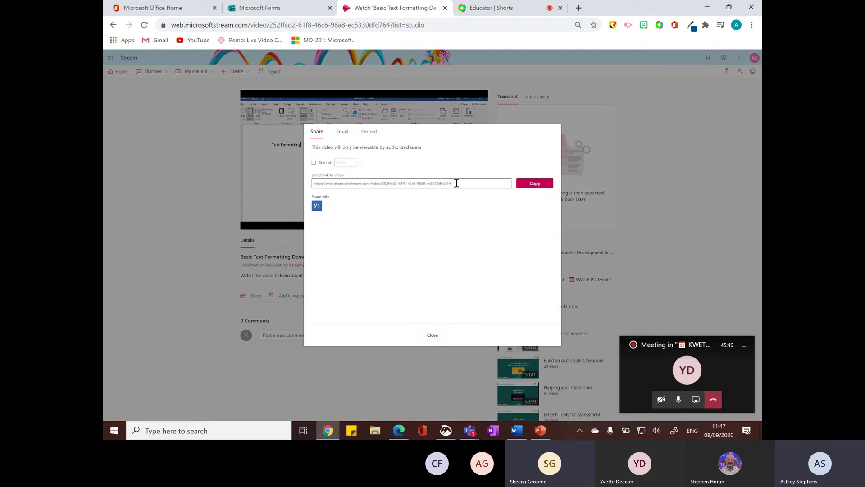
pyautogui.click(456, 183)
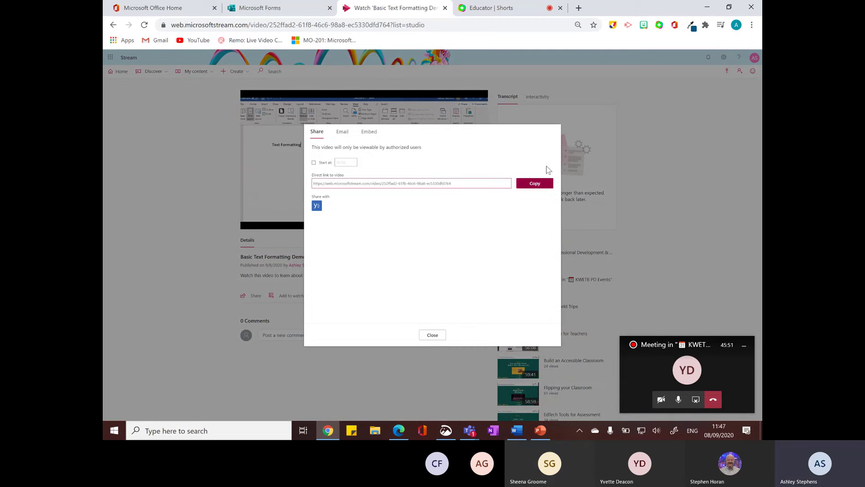
pyautogui.click(536, 185)
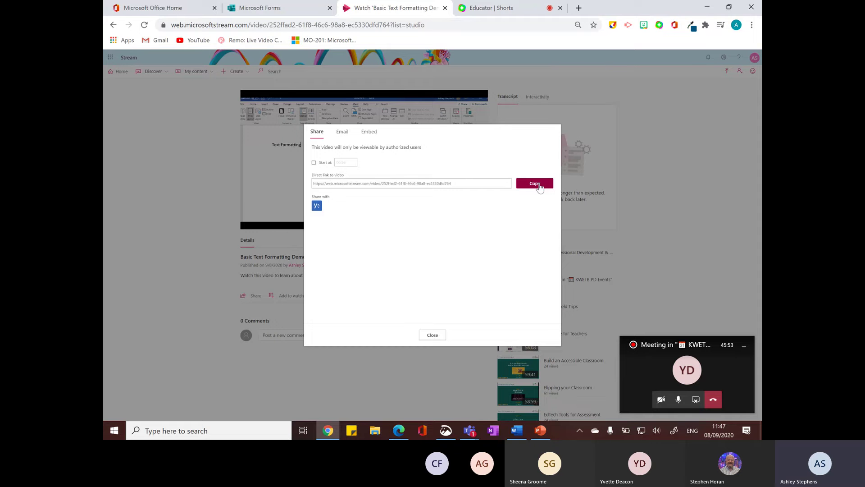
pyautogui.click(432, 337)
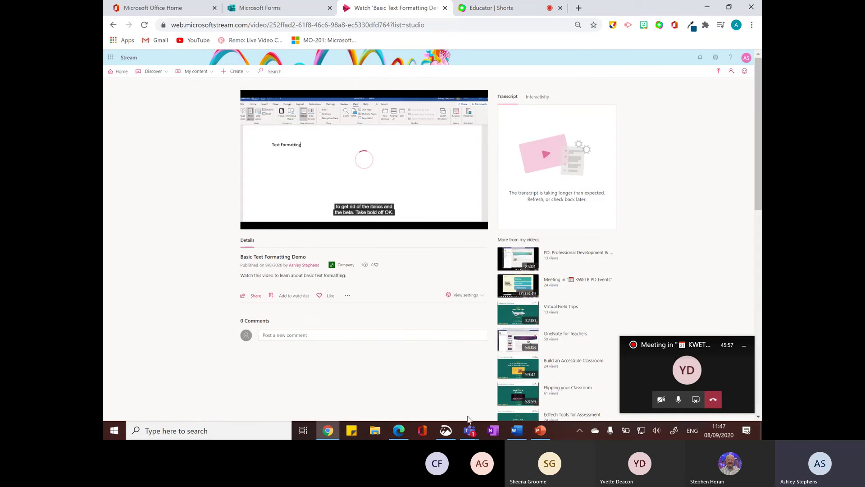
# - Switch to Microsoft Teams and open the "6. Active Listening and Speaking Skills" channel of the Communications L4 AS team
pyautogui.click(470, 431)
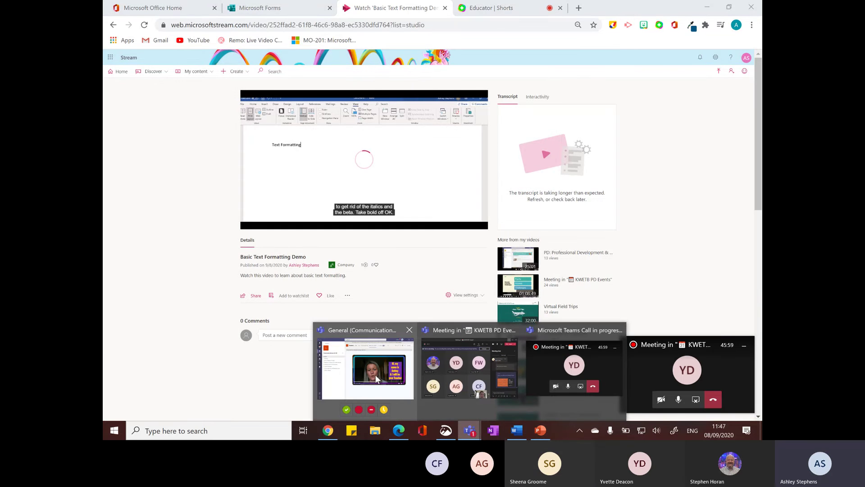
pyautogui.click(375, 375)
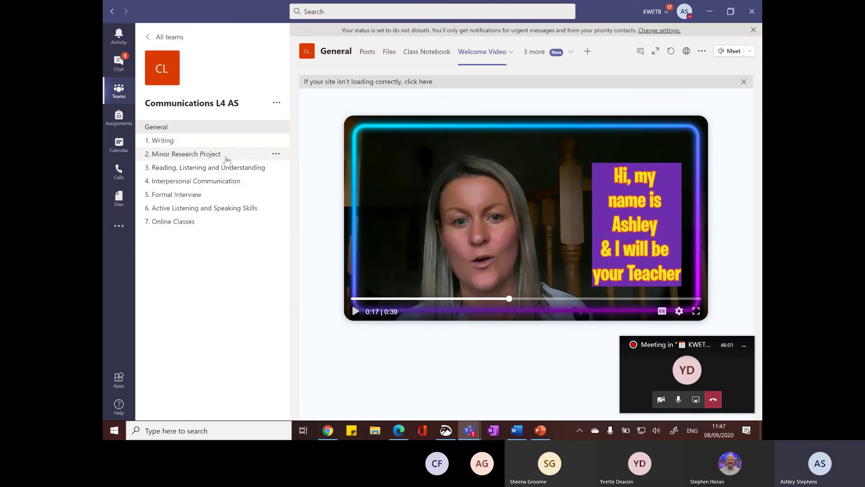
pyautogui.click(202, 210)
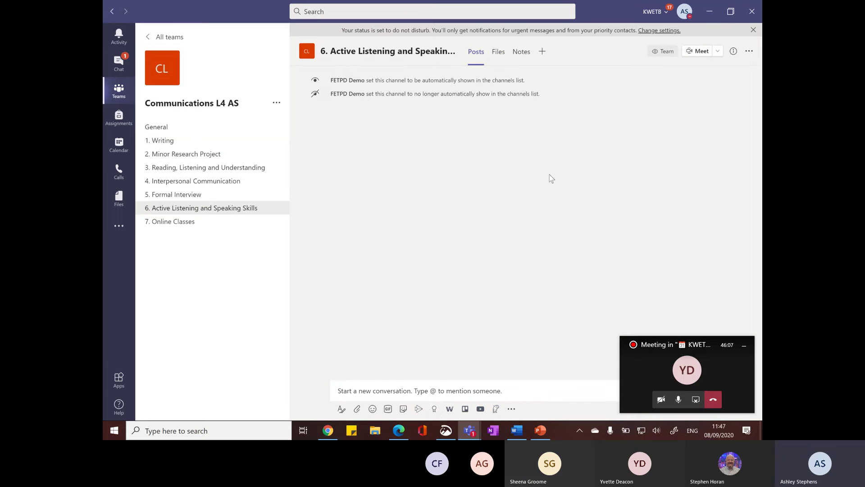
# - Add a Stream video tab to the channel using the copied link, choosing Basic Text Formatting Demo, and save it
pyautogui.click(543, 52)
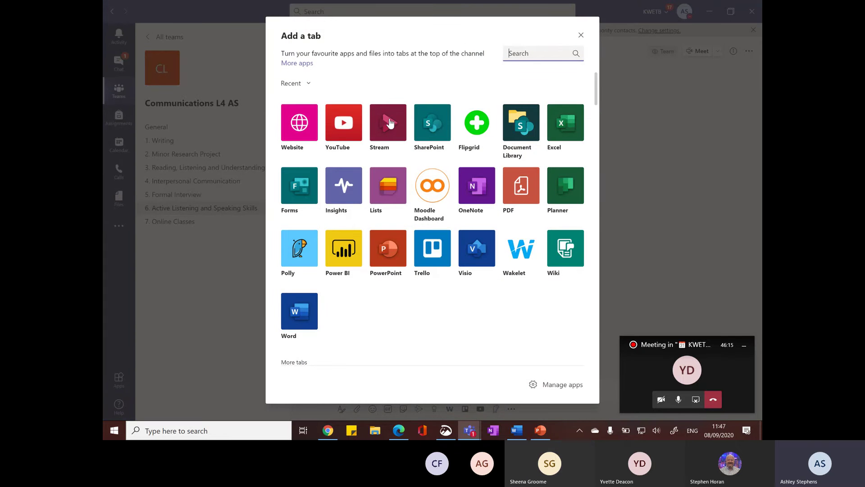
pyautogui.press('Escape')
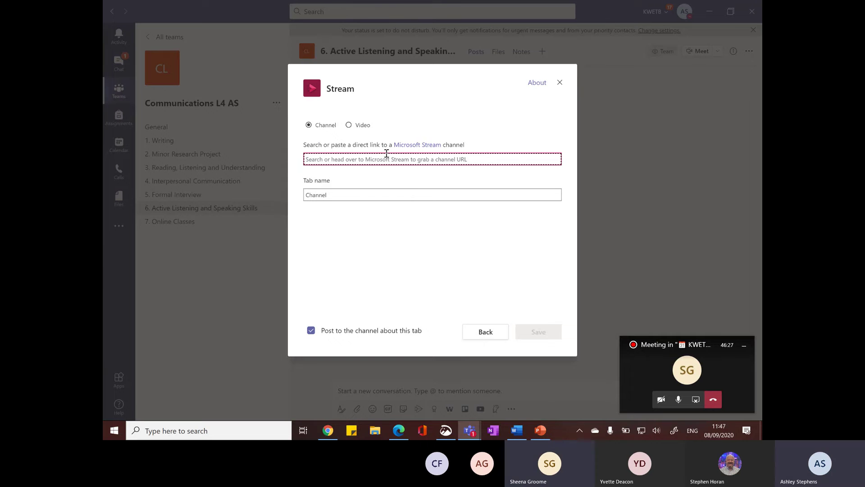
pyautogui.click(349, 125)
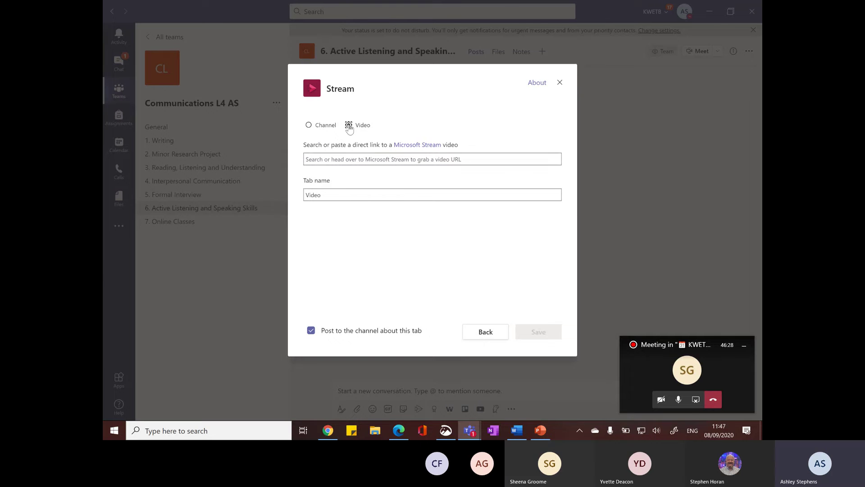
pyautogui.click(365, 159)
pyautogui.hotkey('ctrl', 'v')
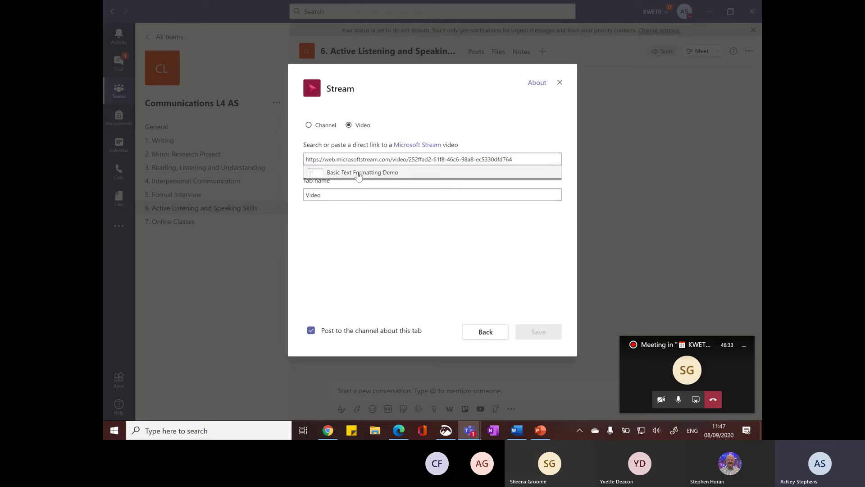
pyautogui.click(358, 173)
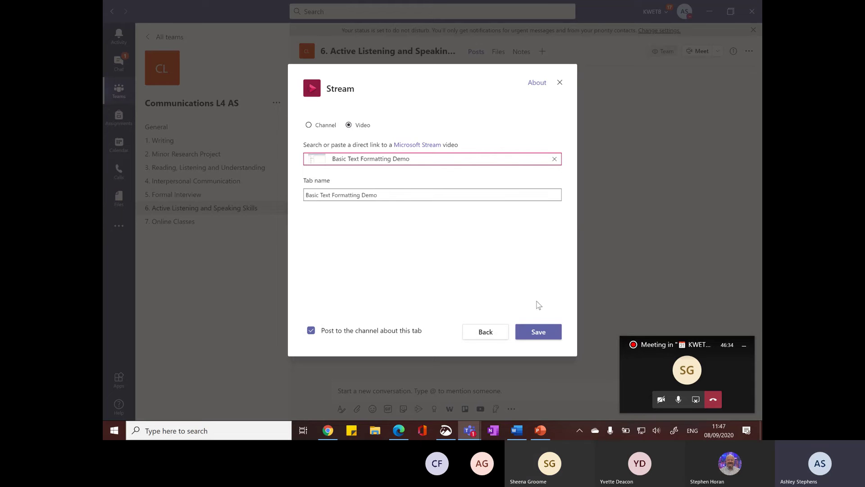
pyautogui.click(534, 333)
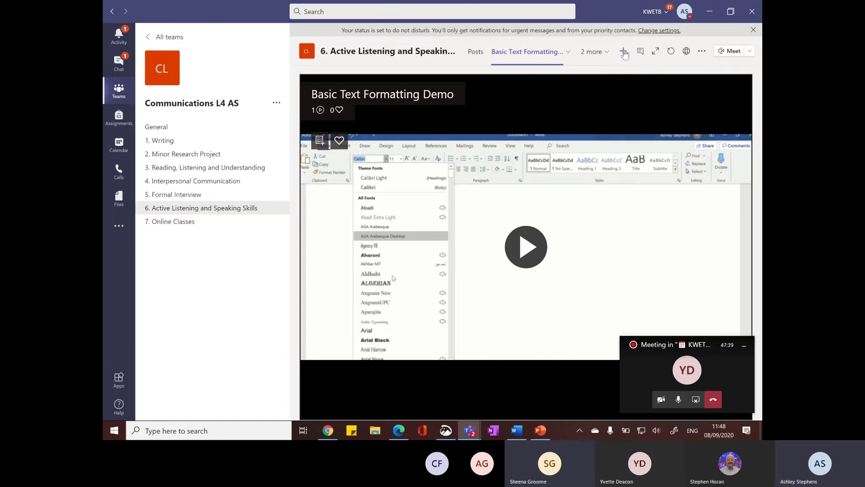
pyautogui.click(624, 52)
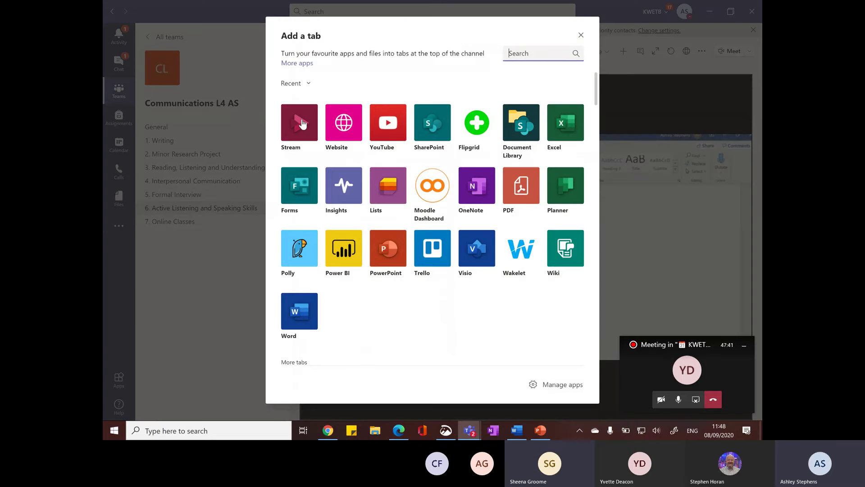
pyautogui.press('Escape')
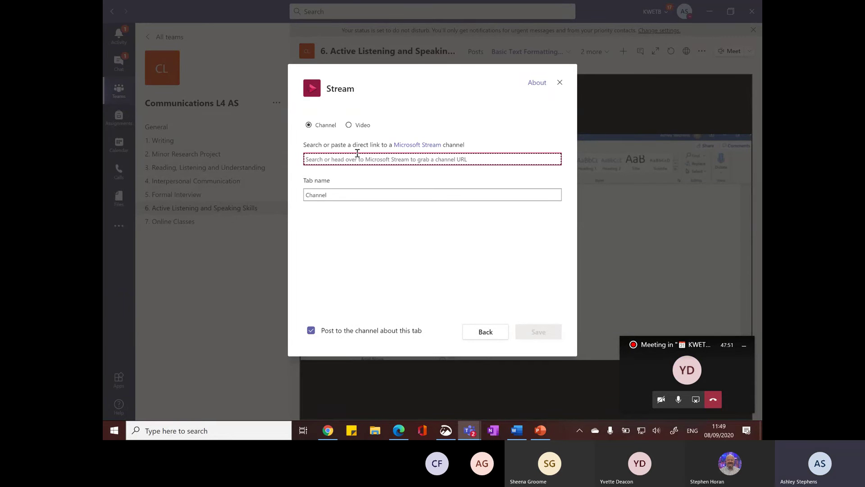
pyautogui.click(560, 85)
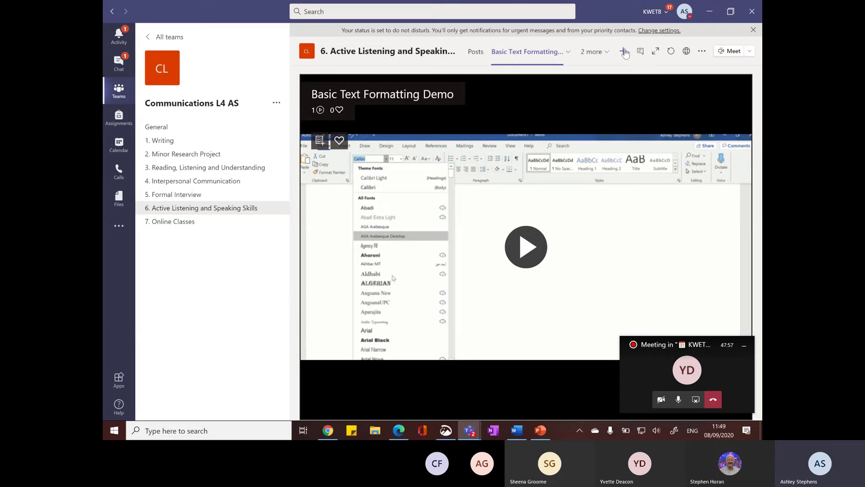
pyautogui.click(625, 53)
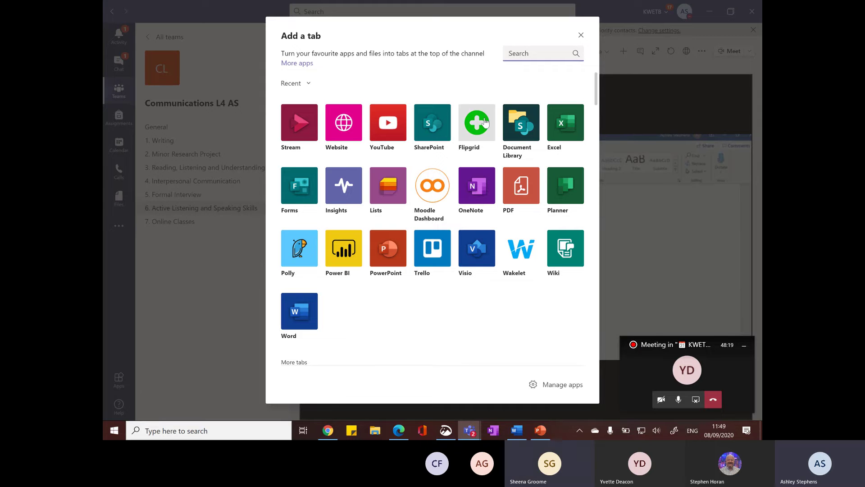
pyautogui.click(581, 35)
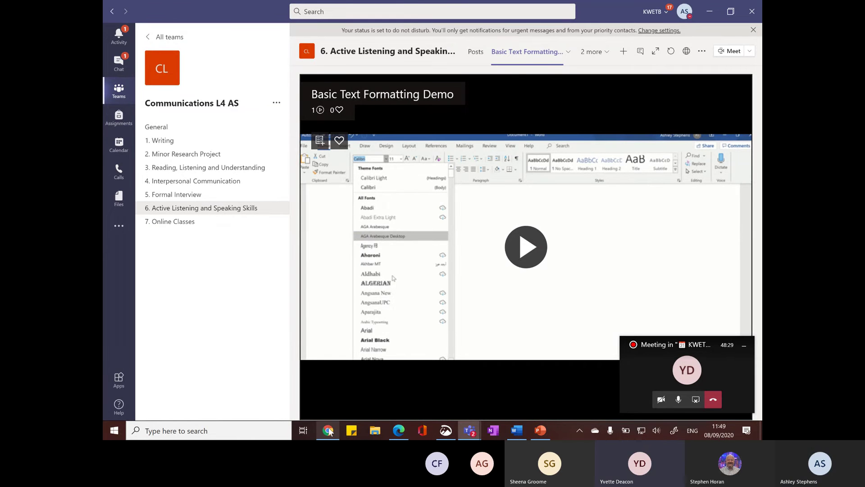
# - Switch to the OneNote notebook in Edge and tick off Screen Recording with PowerPoint and Using Stream with Forms on the Session Agenda
pyautogui.moveTo(401, 431)
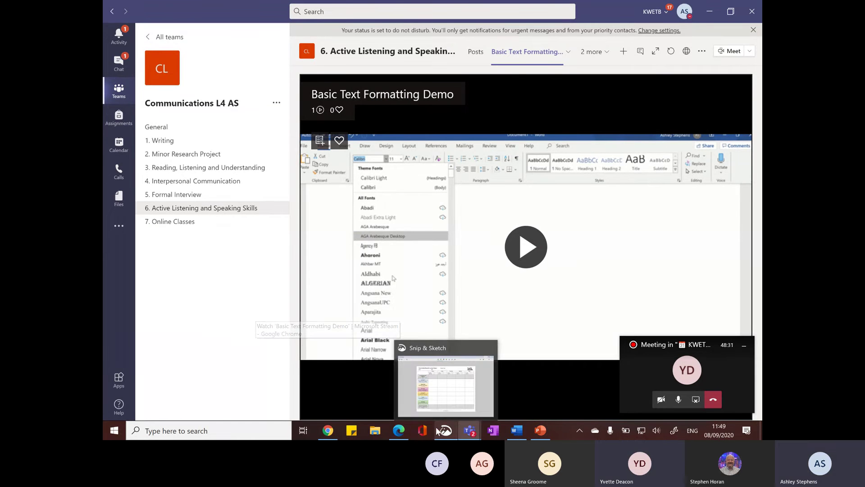
pyautogui.click(401, 432)
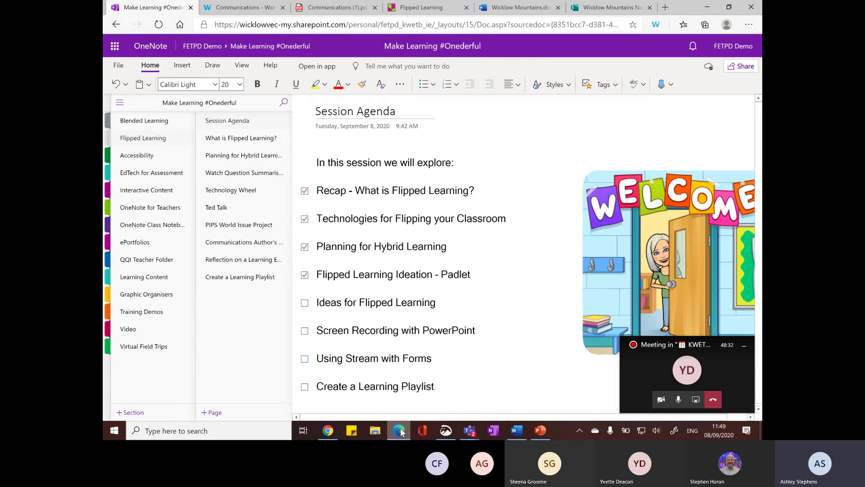
pyautogui.click(305, 332)
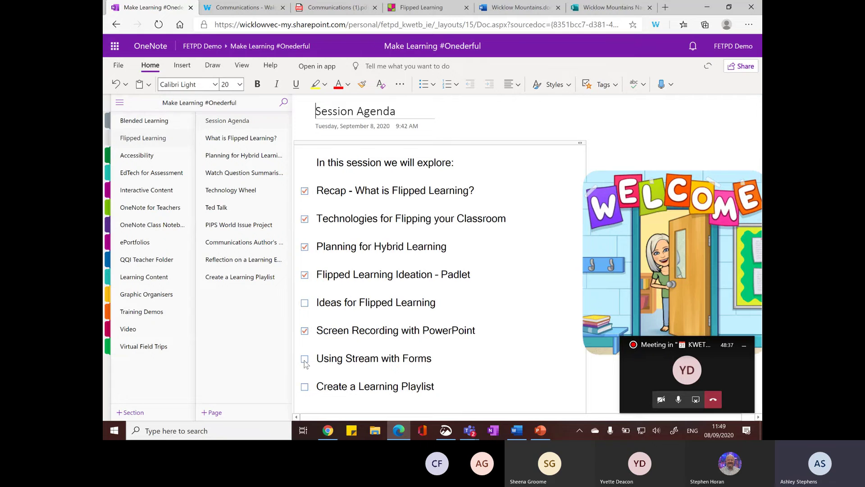
pyautogui.click(304, 359)
# - Open the Create a Learning Playlist page and set the navigation panes to show only pages
pyautogui.click(250, 277)
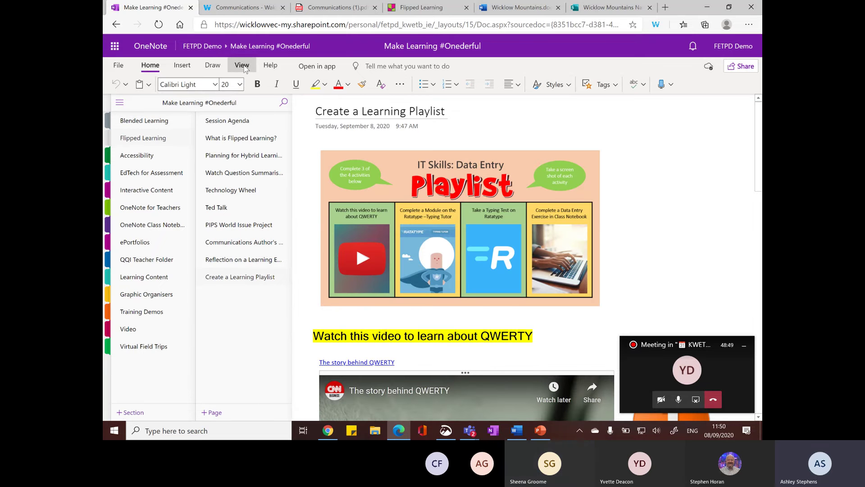
pyautogui.click(242, 66)
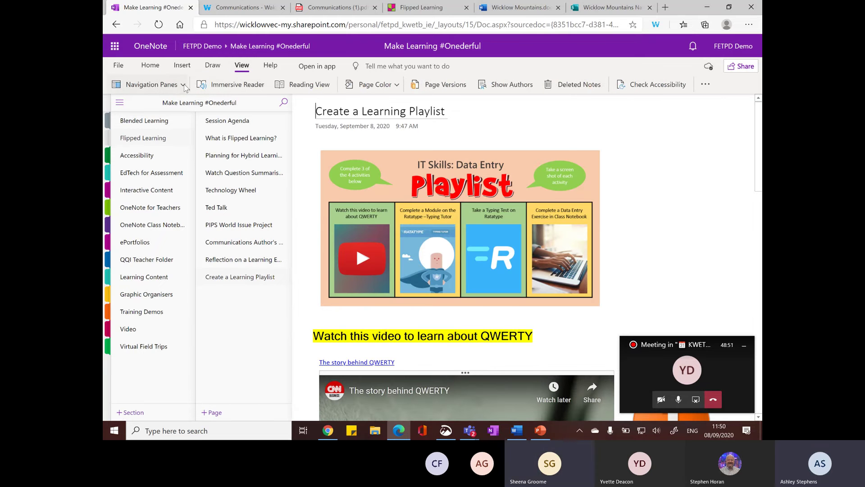
pyautogui.click(183, 86)
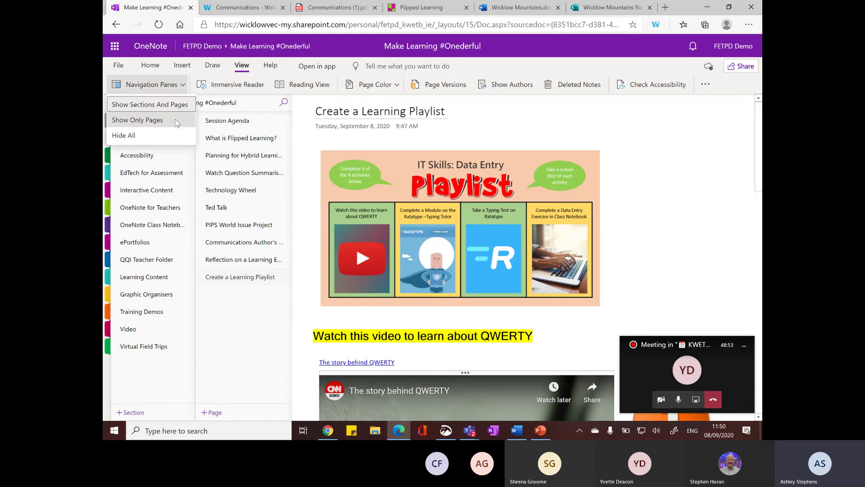
pyautogui.click(177, 121)
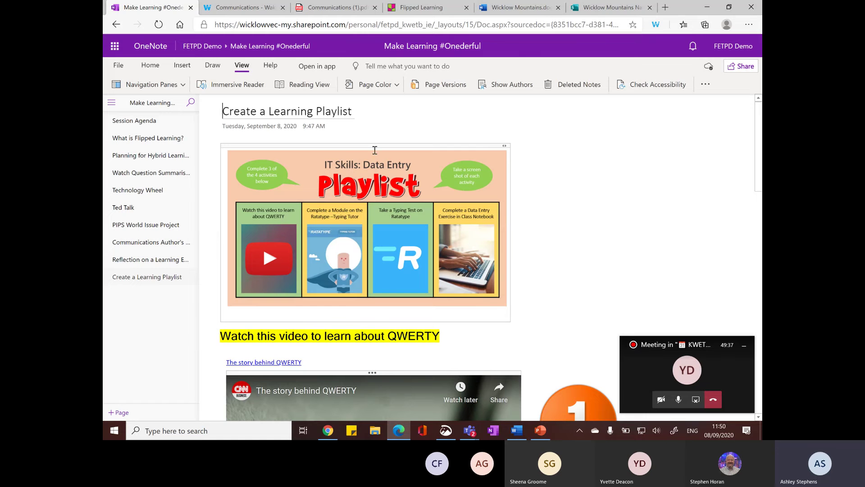
# - Close the Basic Text Formatting Demo page in Chrome and return to the learning playlist's QWERTY video section in OneNote in Edge
pyautogui.click(326, 430)
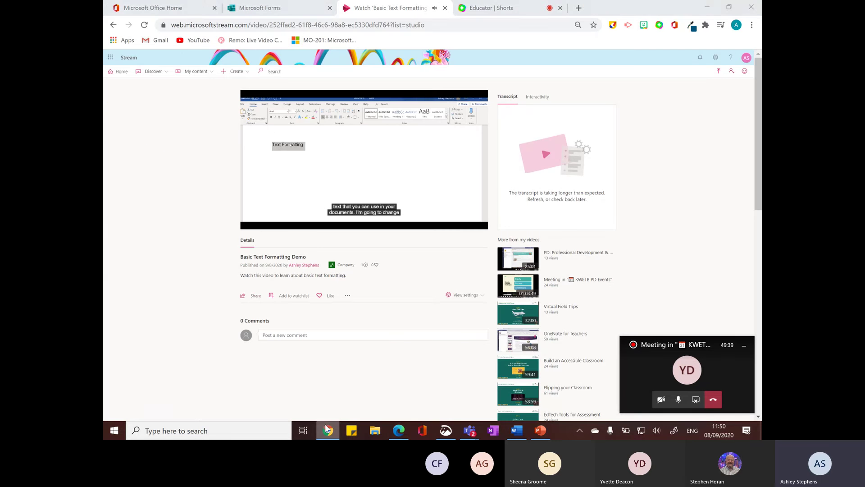
pyautogui.click(444, 8)
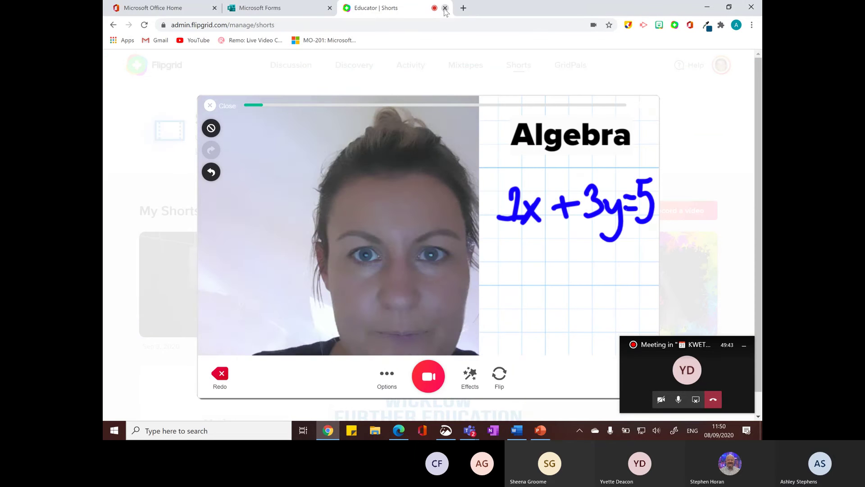
pyautogui.click(396, 429)
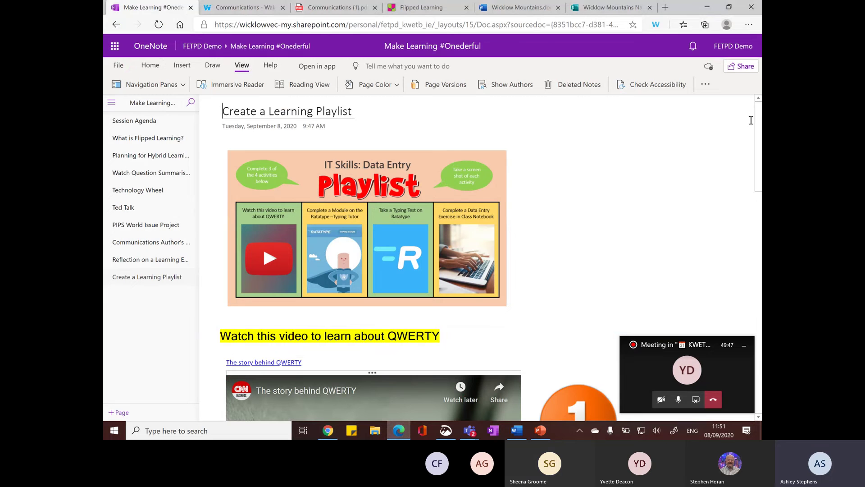
pyautogui.moveTo(759, 111); pyautogui.dragTo(757, 170)
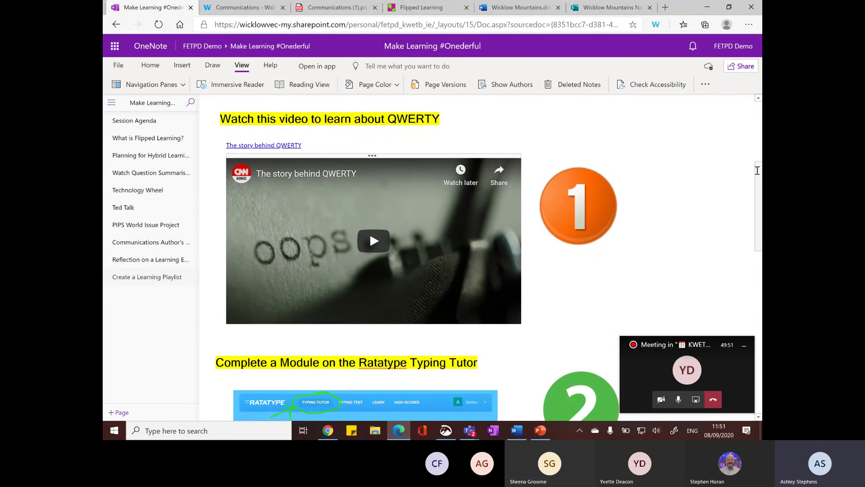